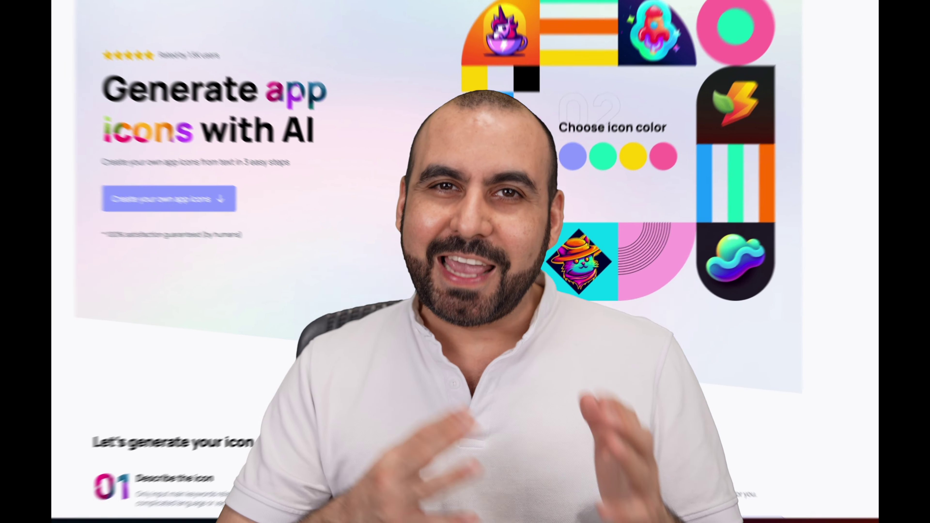
- Scroll down the CandyIcons homepage through the icon style grid
scroll(465, 256, "down", 10)
scroll(395, 267, "down", 3)
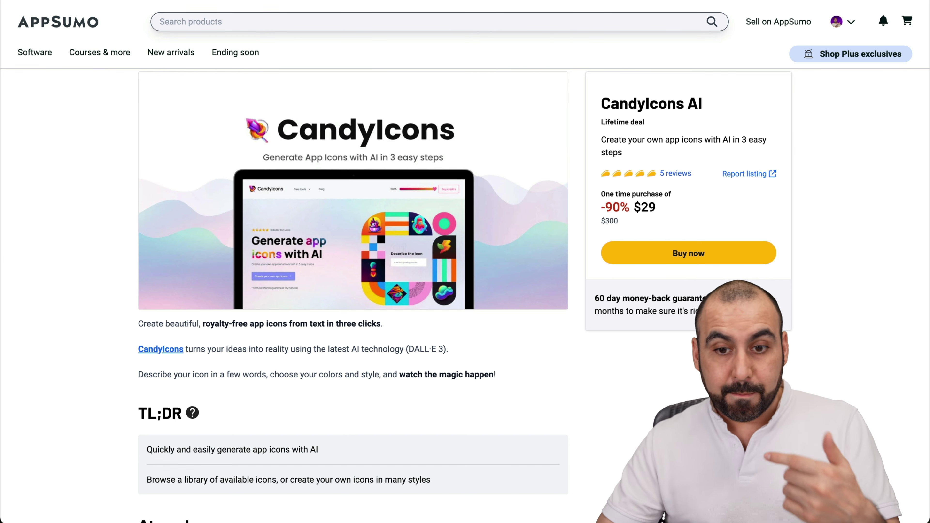
- Scroll to the $29 plan card and briefly highlight its 1024x1024 px PNG resolution line
scroll(353, 257, "down", 20)
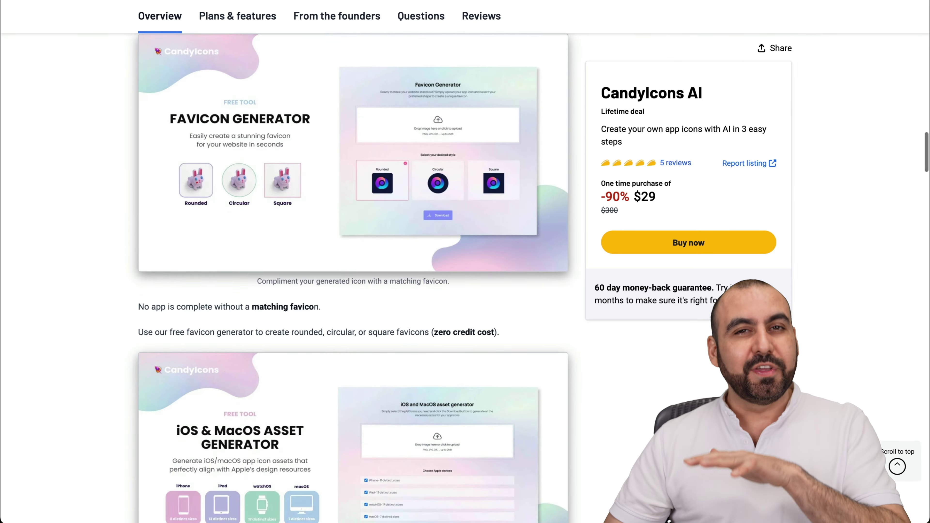
scroll(353, 256, "down", 15)
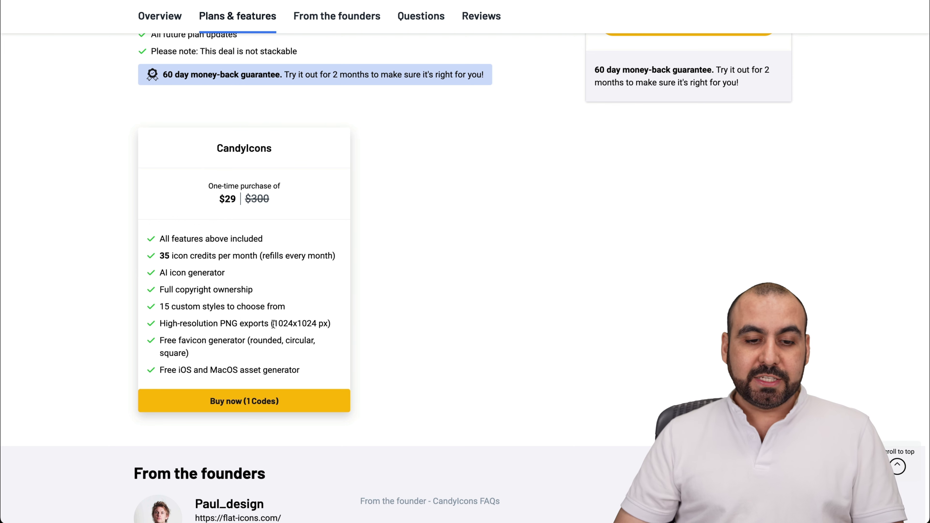
left_click_drag(273, 324, 330, 322)
left_click(351, 323)
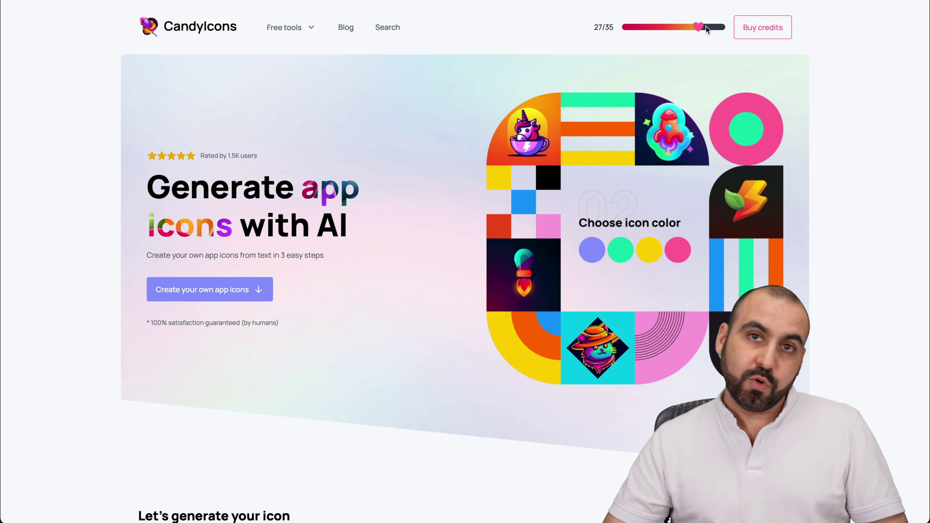
- Scroll to the generator form and select the Describe field, then the 'Need ideas' field
scroll(705, 25, "down", 15)
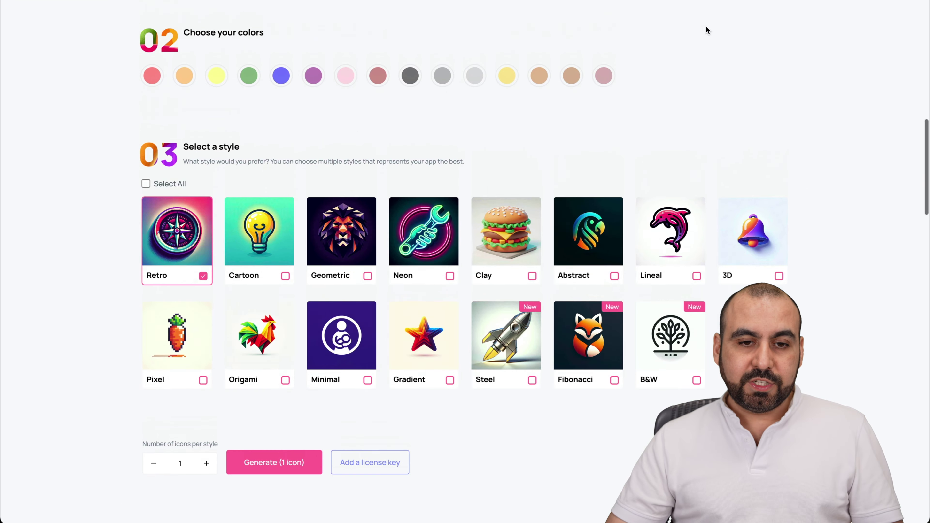
scroll(706, 25, "up", 6)
scroll(706, 30, "down", 3)
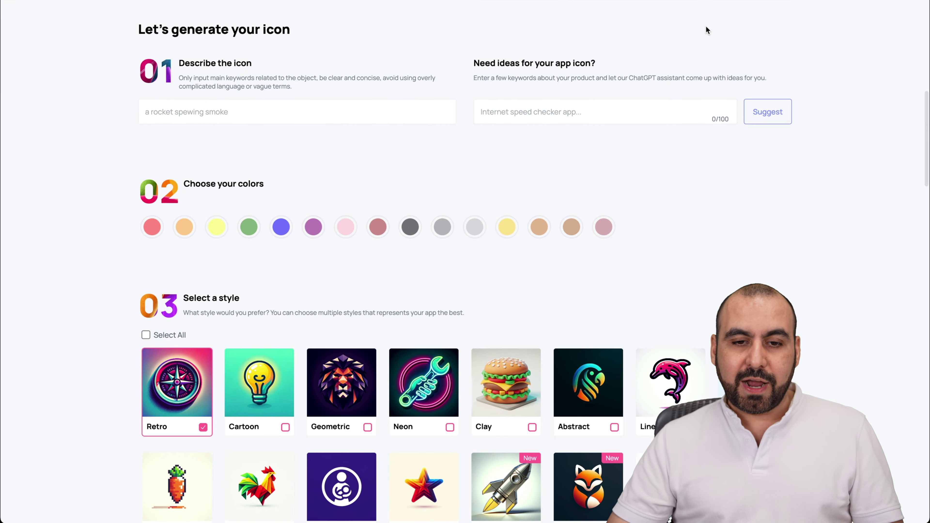
left_click(319, 116)
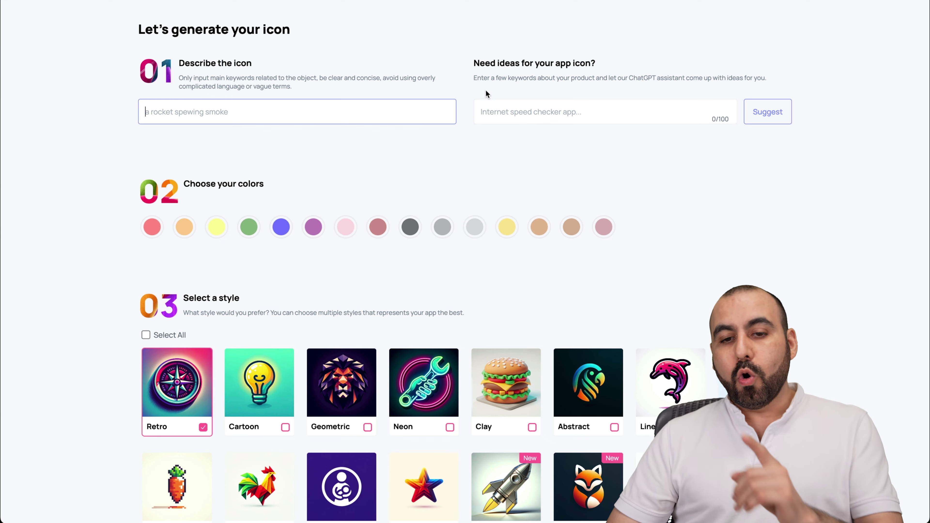
left_click(515, 105)
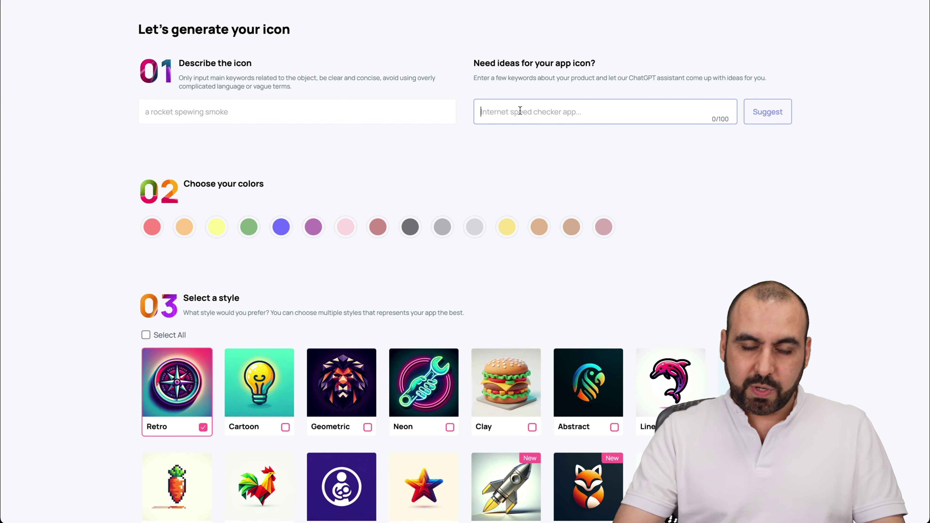
- Paste the Chemex request, get suggestions, and pick 'a coffee bean being poured into a chemex'
key("ctrl+v")
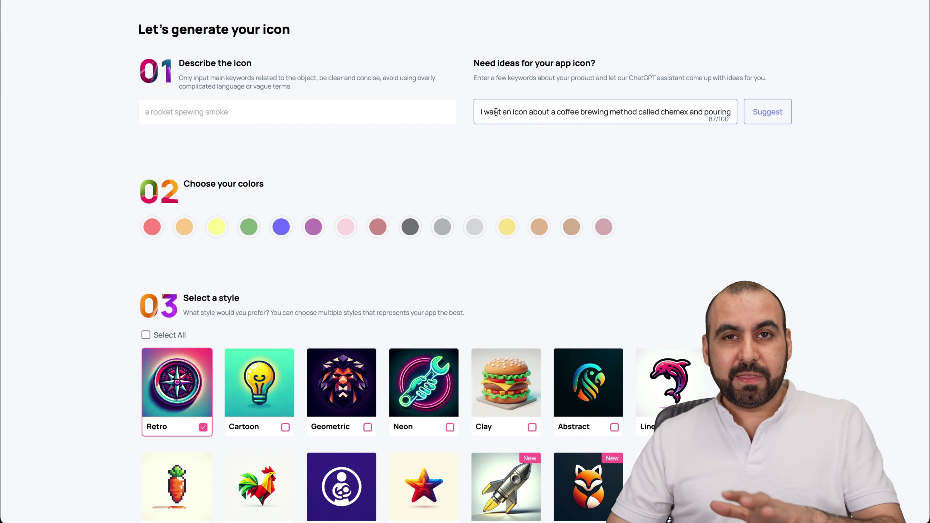
left_click(768, 112)
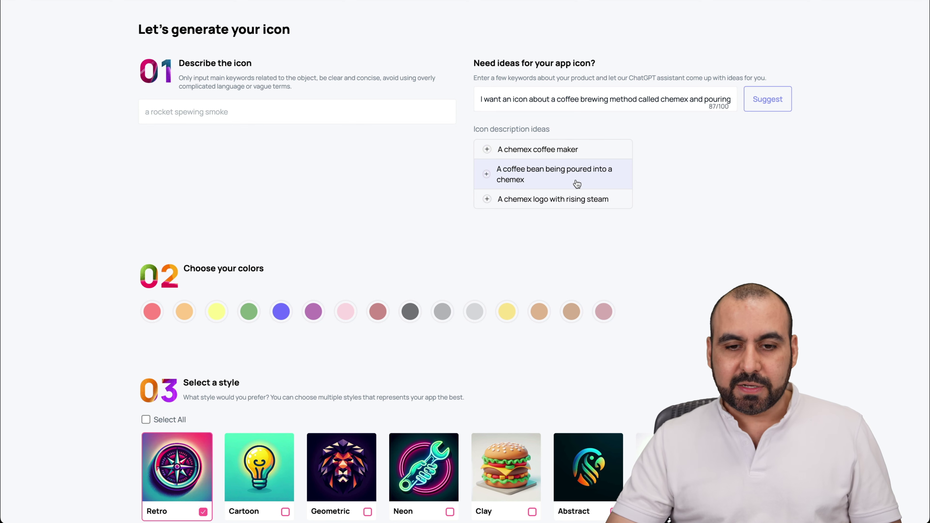
left_click(577, 184)
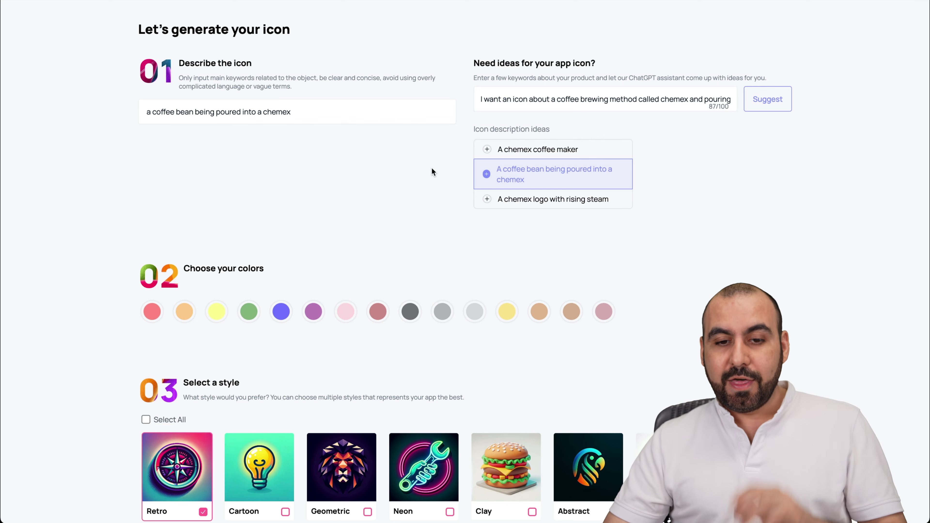
- Pick two brown shades, light grey, grey and black as the icon colours
scroll(431, 216, "down", 3)
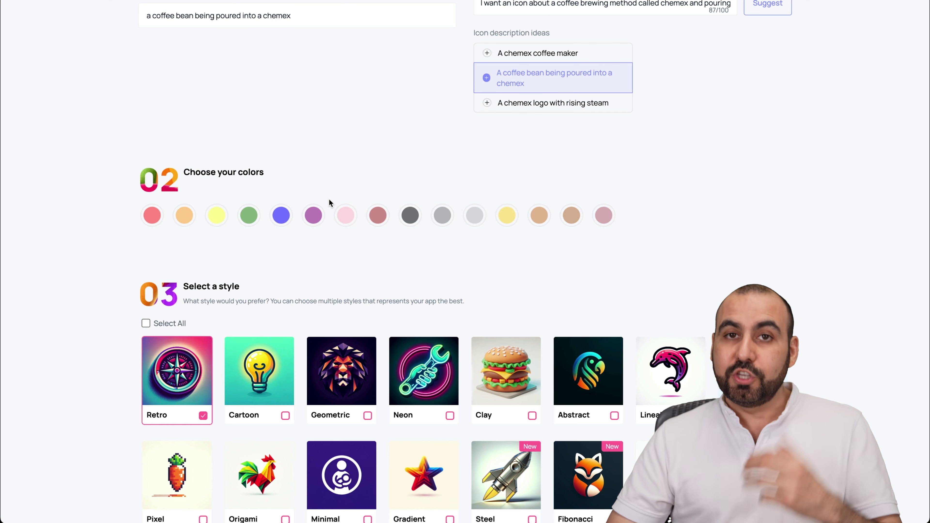
left_click(571, 216)
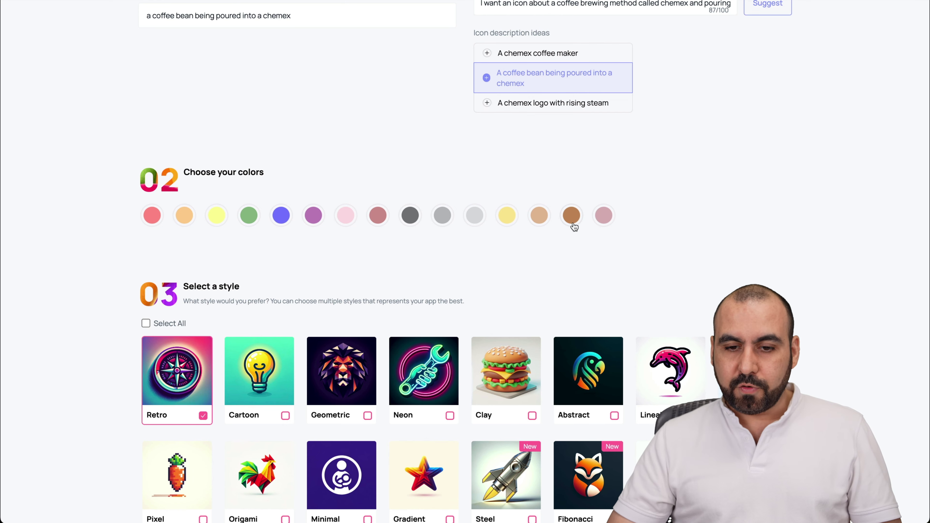
left_click(539, 216)
left_click(475, 216)
left_click(442, 216)
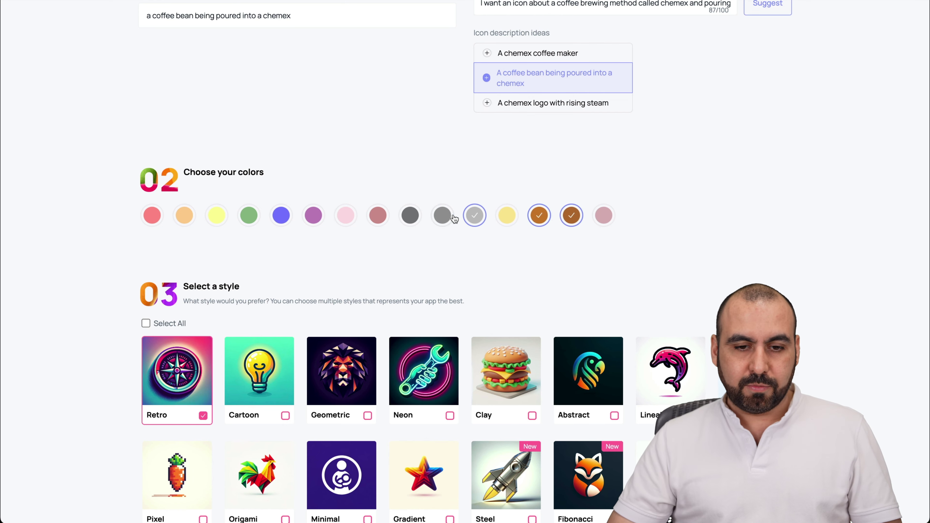
left_click(410, 216)
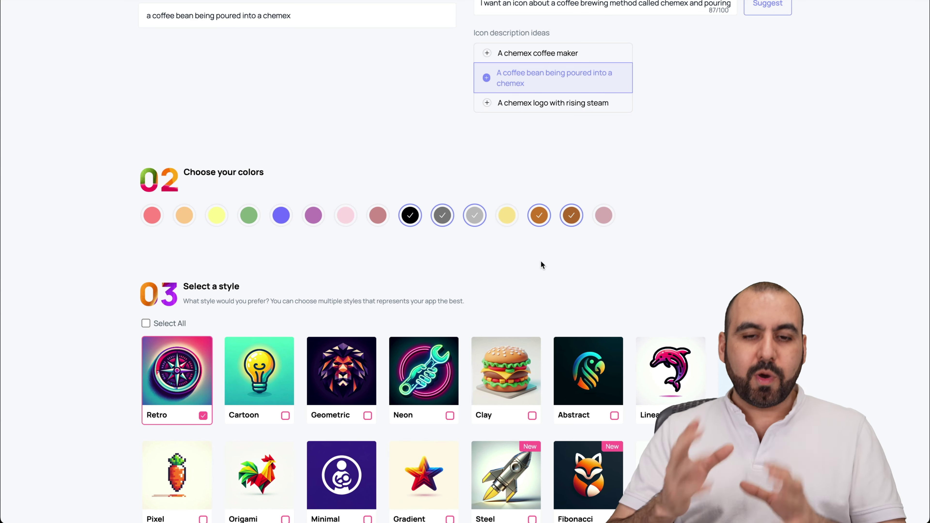
scroll(540, 263, "down", 5)
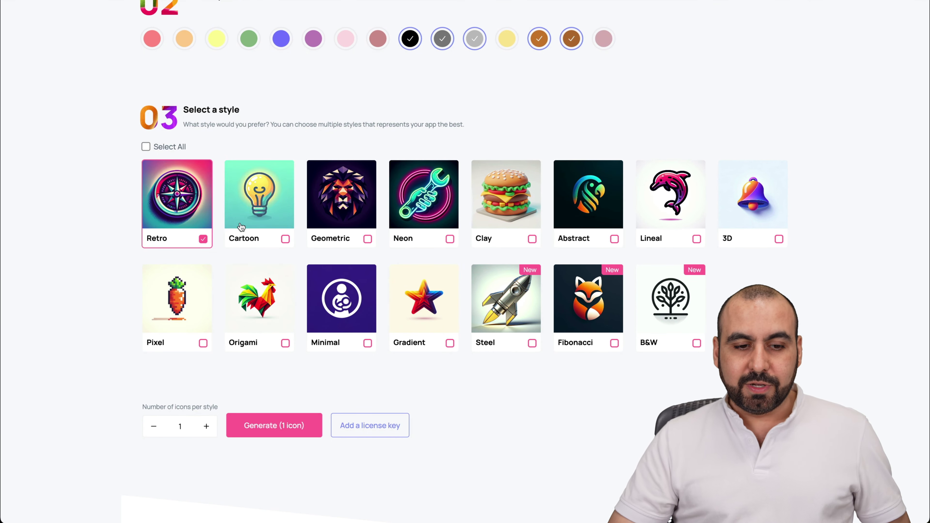
- Replace Retro with the Neon, Steel and Fibonacci styles and generate the coffee icons
left_click(203, 239)
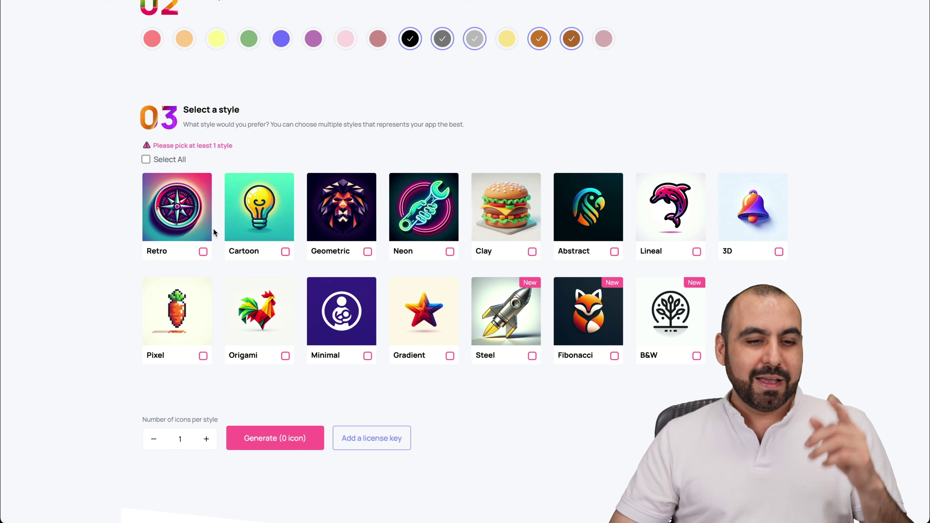
left_click(449, 251)
left_click(532, 342)
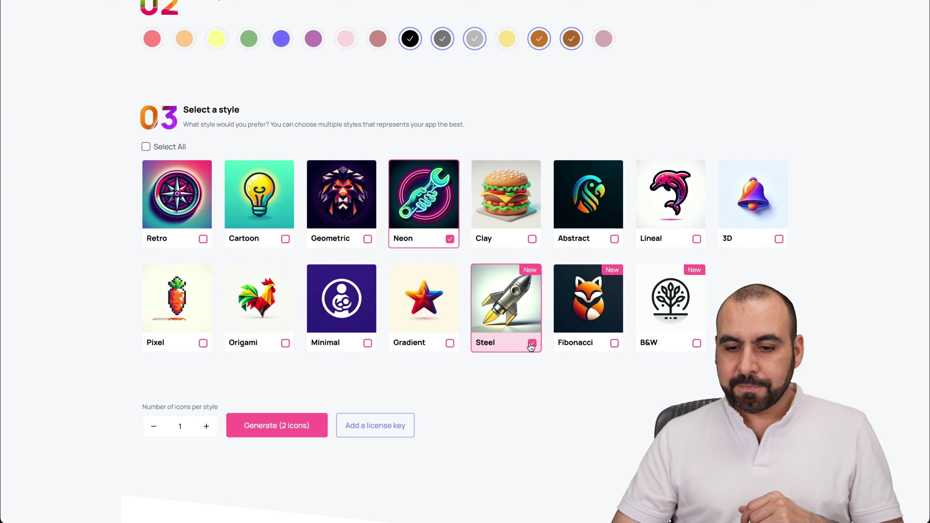
left_click(614, 344)
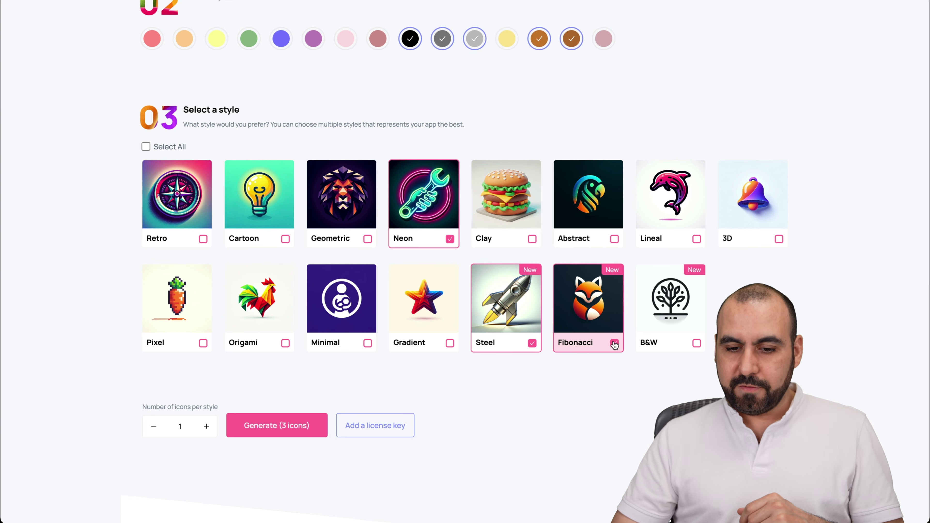
left_click(696, 343)
left_click(206, 426)
scroll(296, 336, "down", 3)
left_click(296, 336)
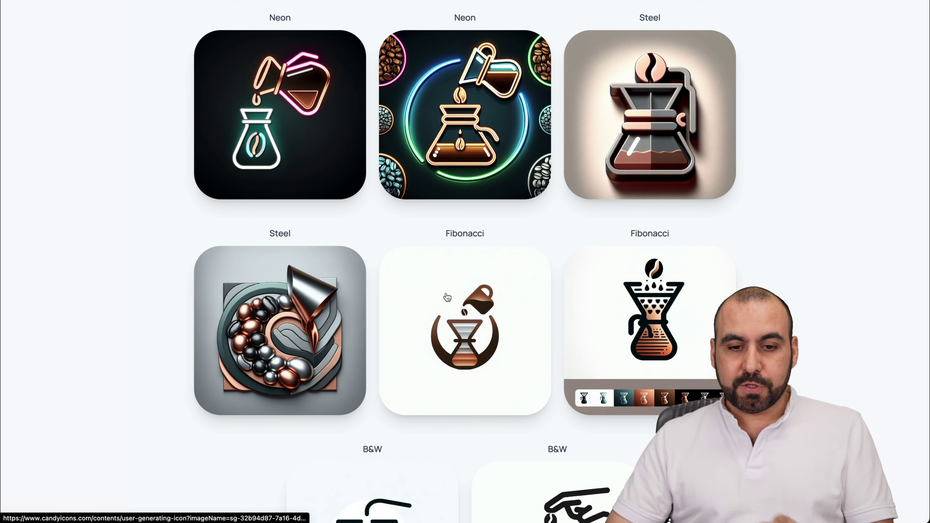
scroll(603, 288, "down", 2)
scroll(603, 289, "down", 3)
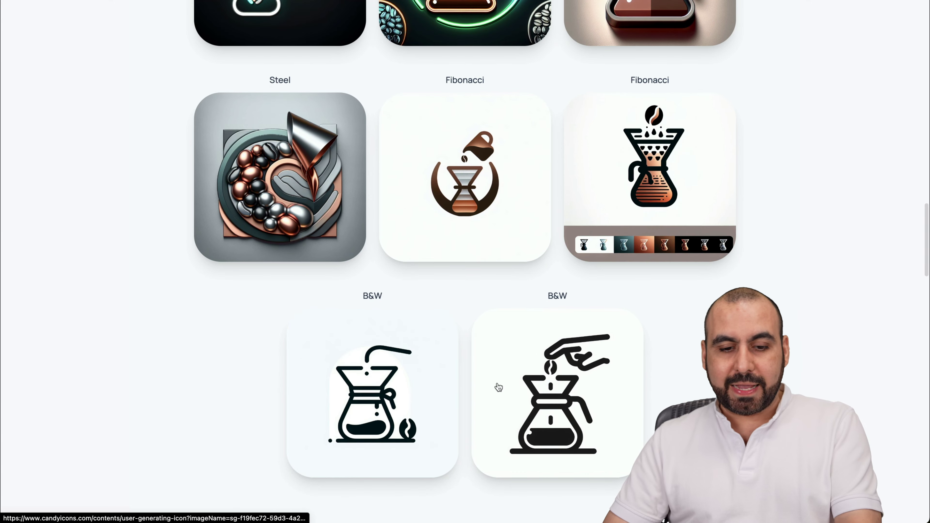
scroll(543, 388, "up", 5)
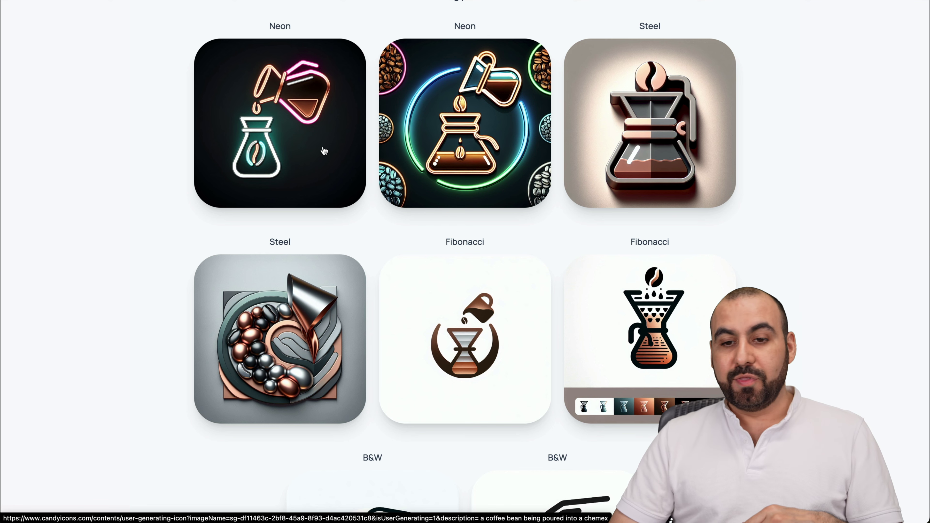
scroll(389, 436, "down", 5)
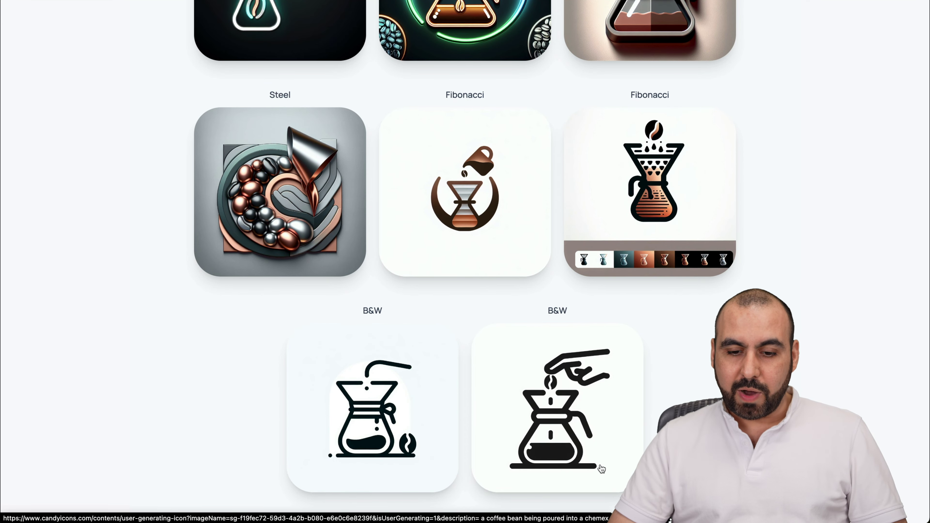
scroll(370, 154, "up", 5)
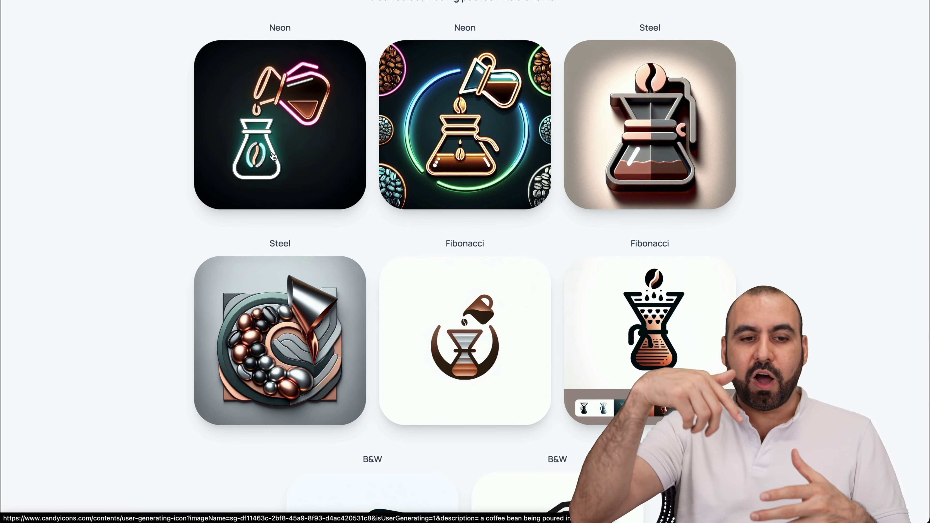
scroll(273, 155, "down", 1)
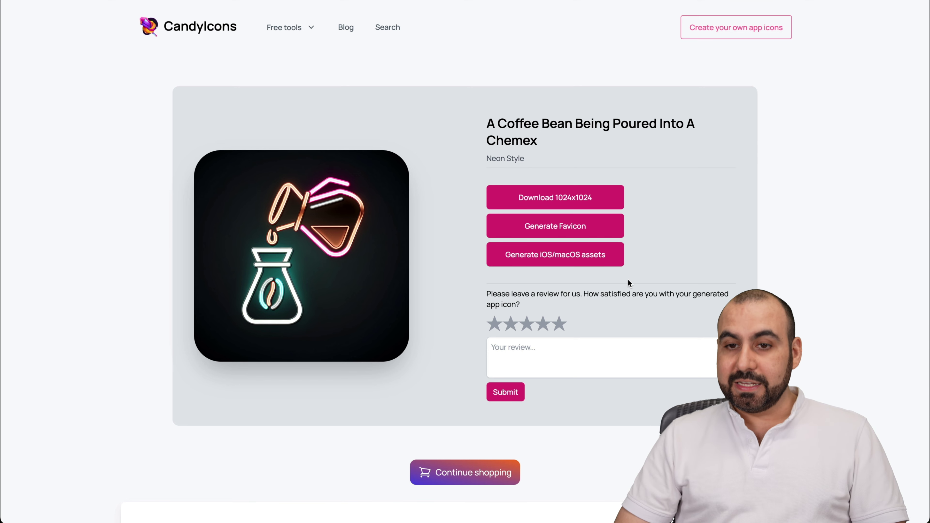
key("alt+Left")
- Scroll through the prompt, colours, styles and generated icon results
scroll(608, 139, "up", 8)
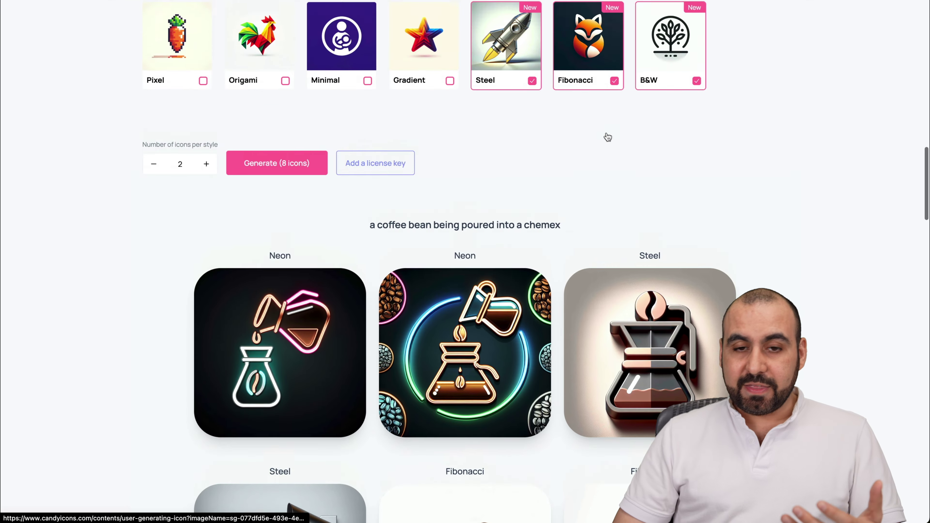
scroll(608, 138, "up", 10)
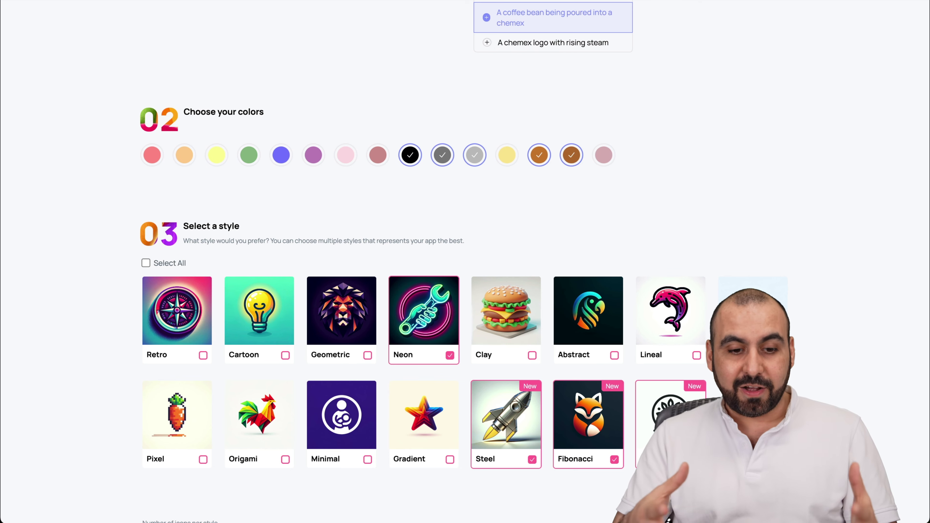
scroll(465, 262, "down", 15)
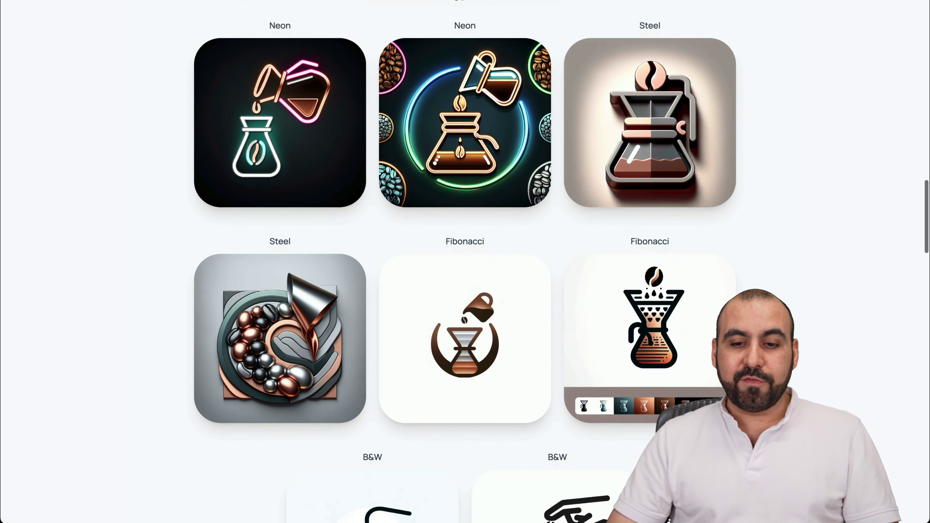
scroll(356, 199, "up", 15)
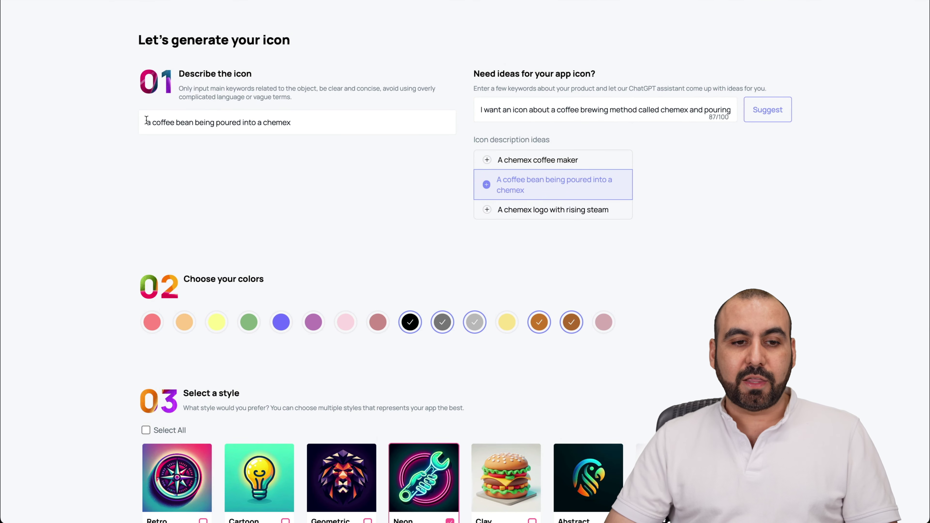
scroll(457, 402, "down", 9)
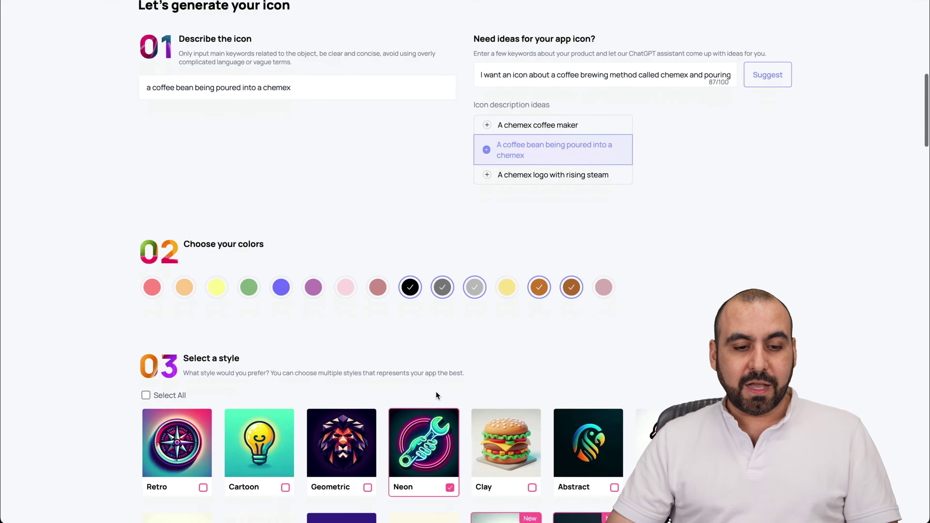
scroll(471, 394, "down", 7)
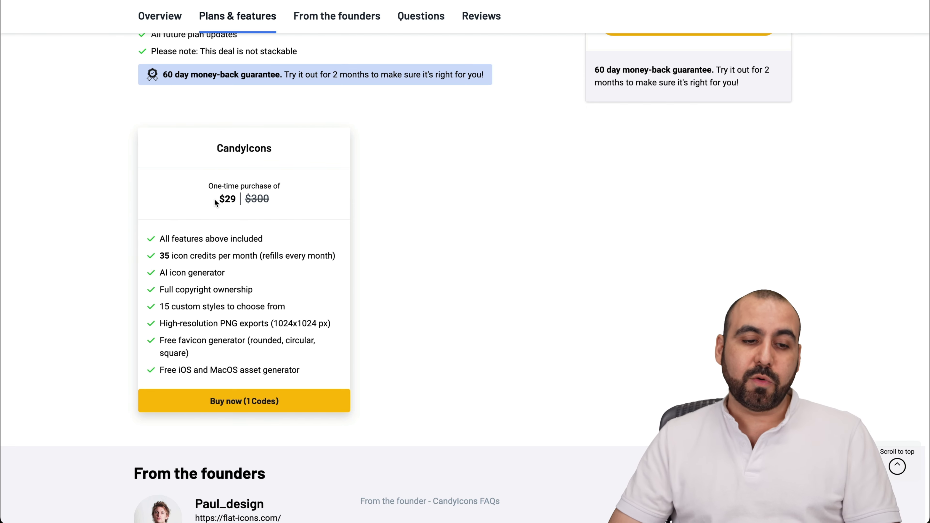
- Highlight the 35 icon credits per month line on the $29 plan, then scroll the deal page
key("super+m")
left_click_drag(159, 255, 258, 253)
left_click(266, 253)
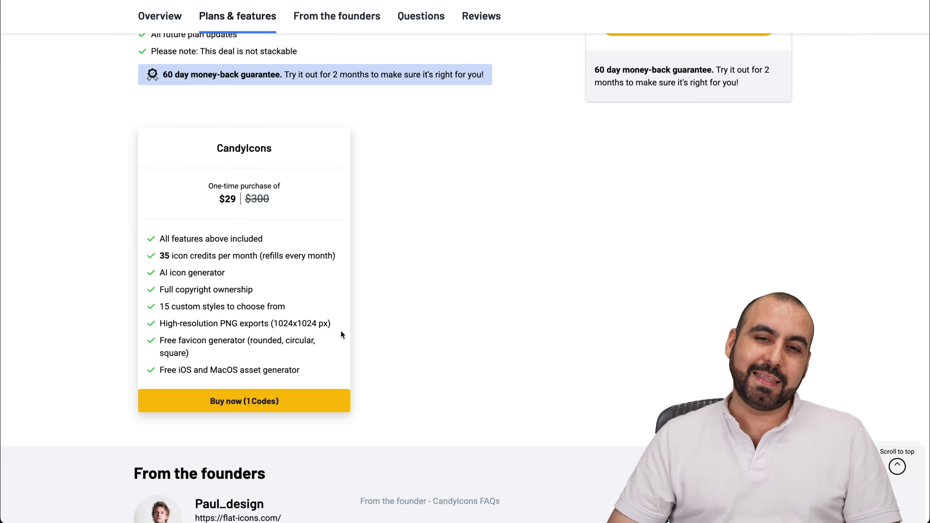
scroll(691, 195, "up", 2)
scroll(690, 192, "up", 5)
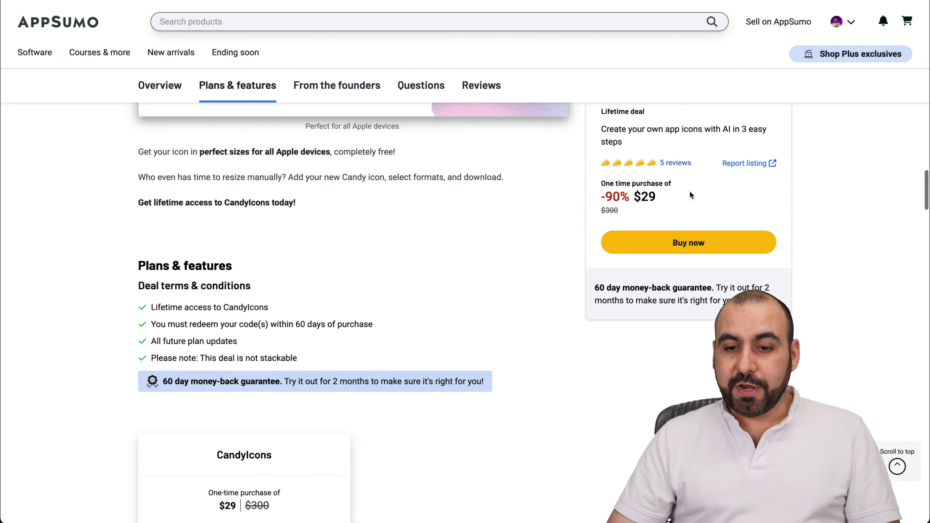
scroll(689, 192, "down", 5)
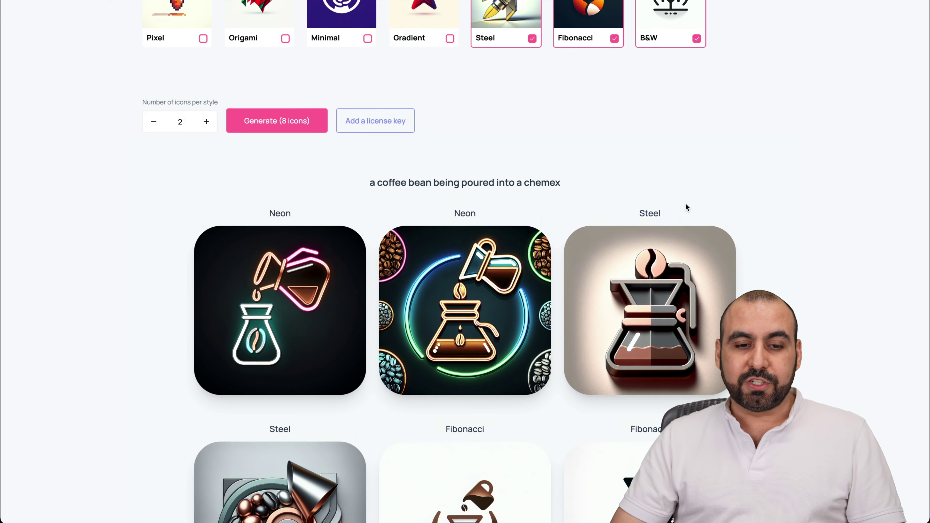
scroll(685, 205, "down", 4)
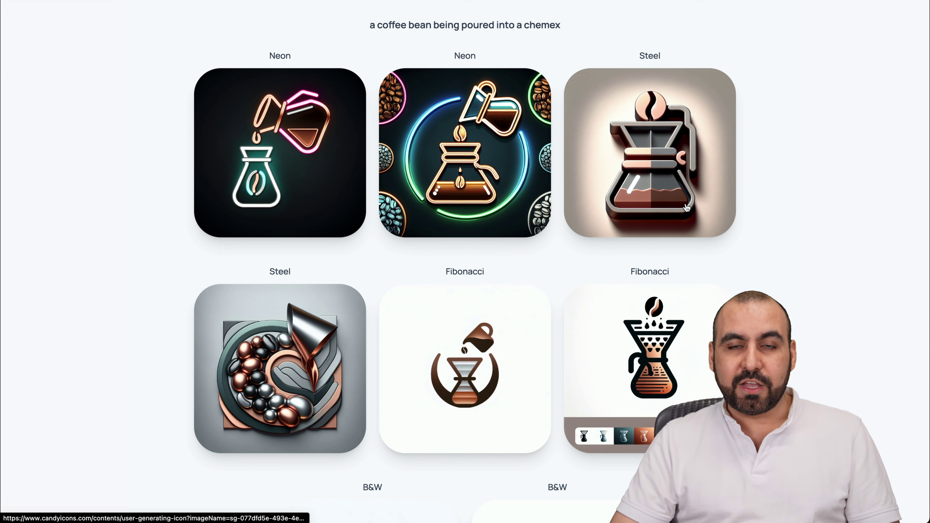